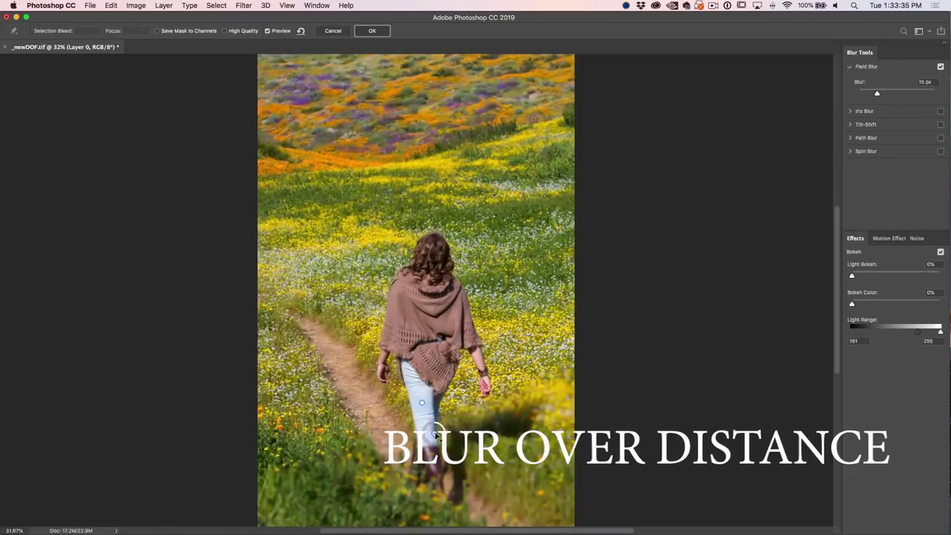
# - Move the blur points to the woman's waist and head, then convert Background to a smart object
pyautogui.moveTo(422, 403); pyautogui.dragTo(430, 334)
pyautogui.click(427, 258)
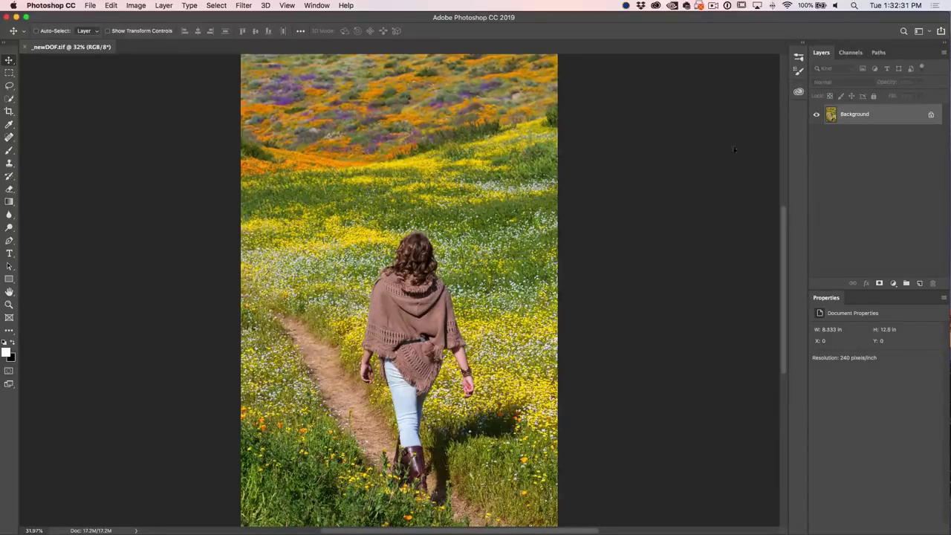
pyautogui.rightClick(854, 114)
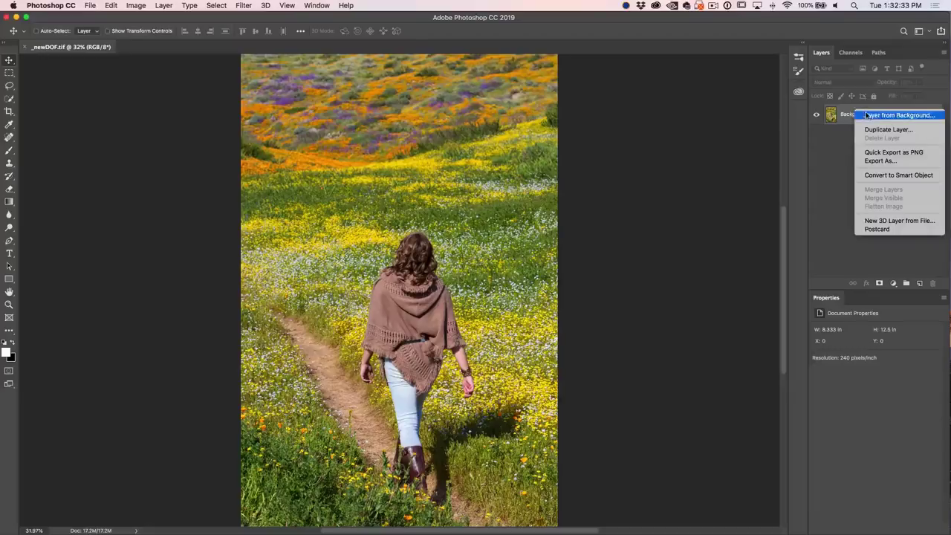
pyautogui.click(879, 175)
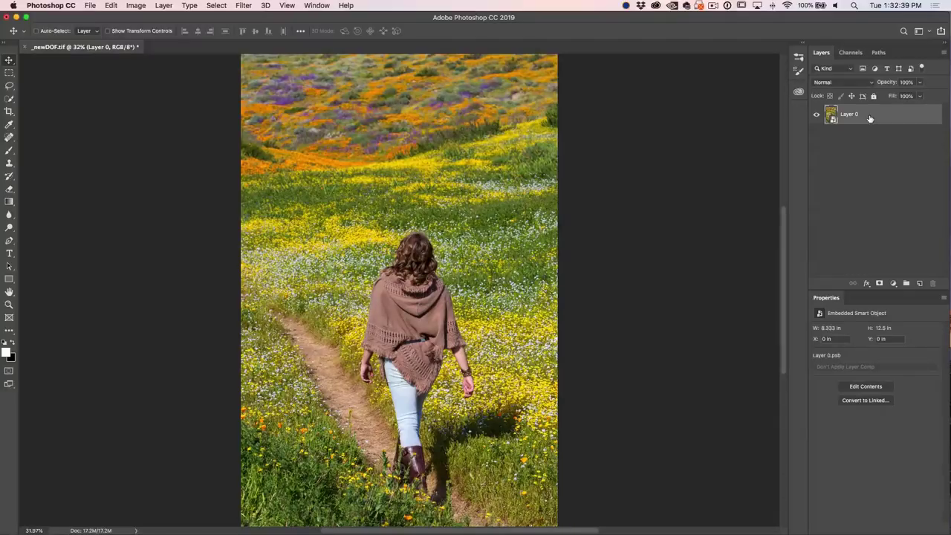
# - Start a Field Blur on the smart object from Filter > Blur Gallery
pyautogui.click(244, 5)
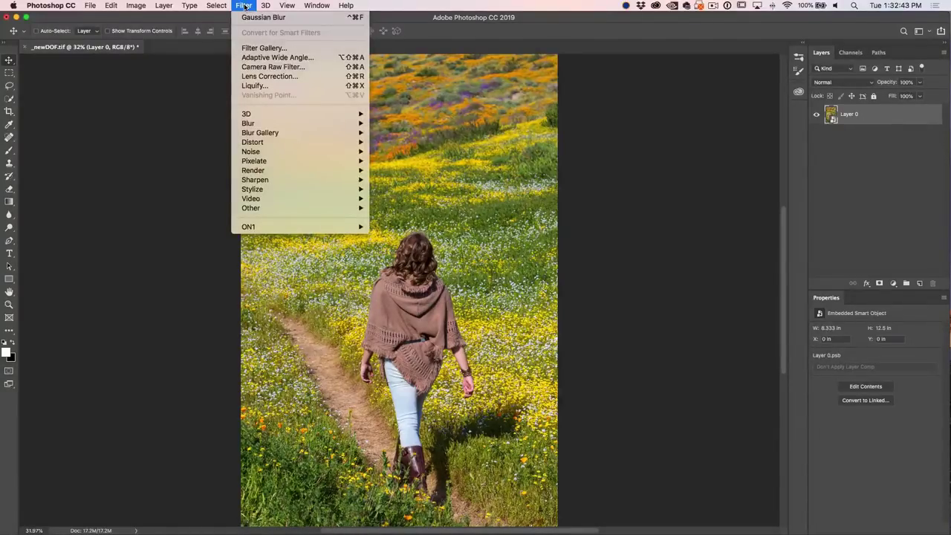
pyautogui.moveTo(249, 133)
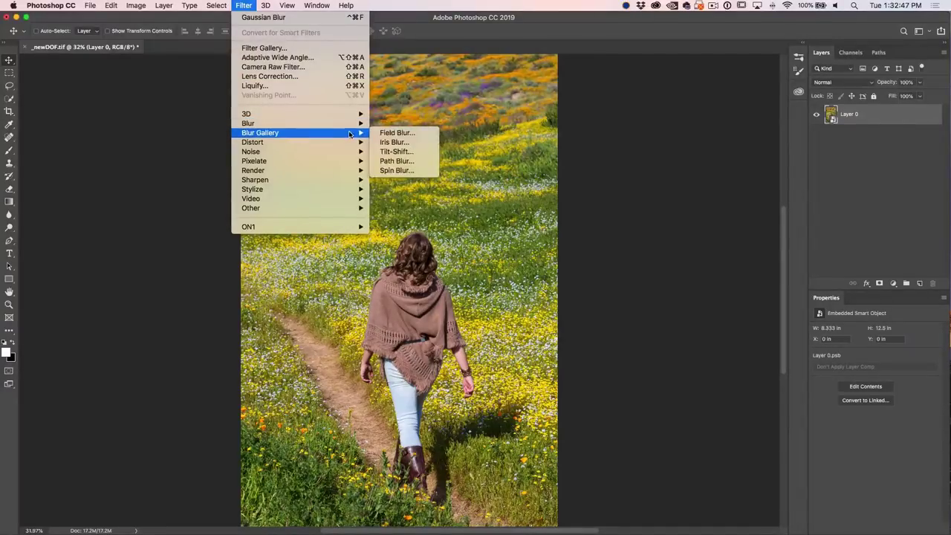
pyautogui.click(401, 134)
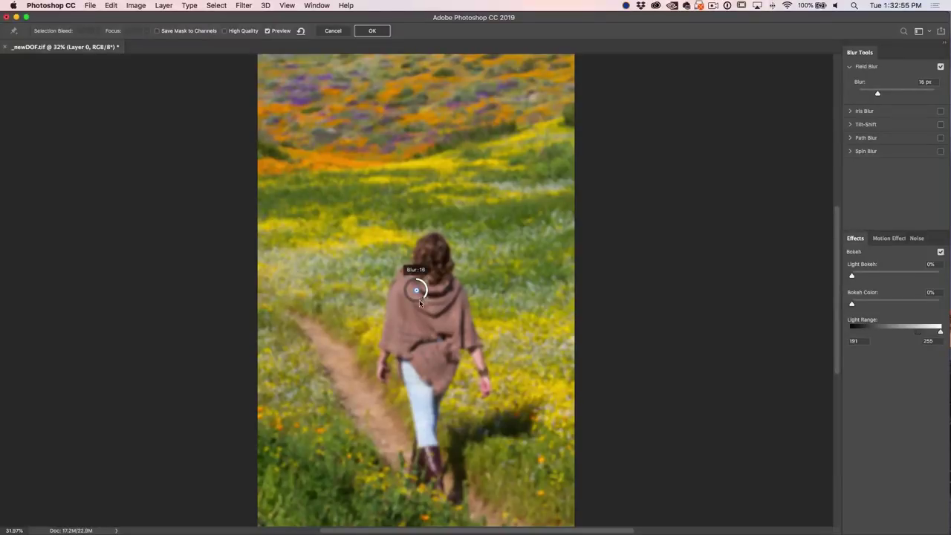
# - Raise the Field Blur amount, add a pin in the distant field, and set the woman's pin to 0 px
pyautogui.moveTo(419, 300)
pyautogui.mouseDown()
pyautogui.moveTo(406, 305)
pyautogui.moveTo(428, 288)
pyautogui.moveTo(418, 303)
pyautogui.mouseUp()
pyautogui.click(417, 166)
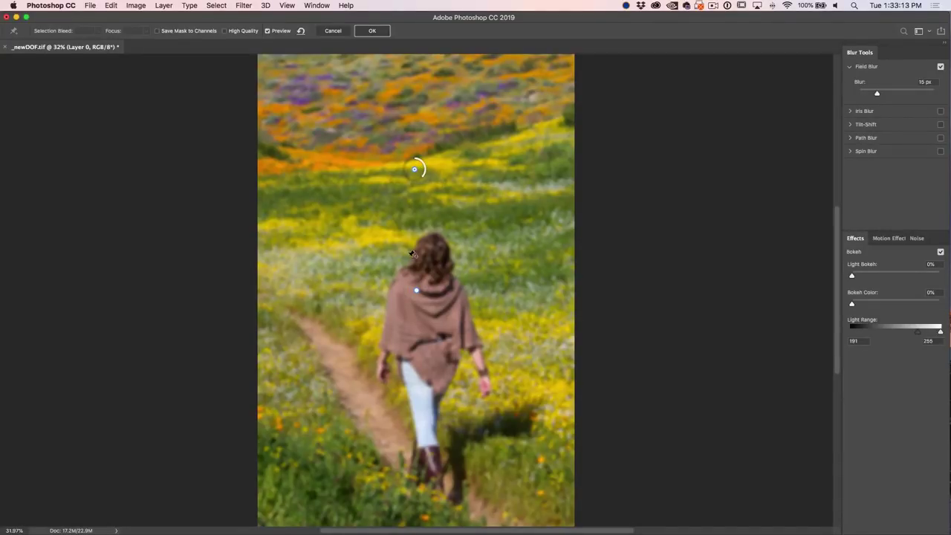
pyautogui.click(417, 291)
pyautogui.moveTo(419, 291); pyautogui.dragTo(418, 291)
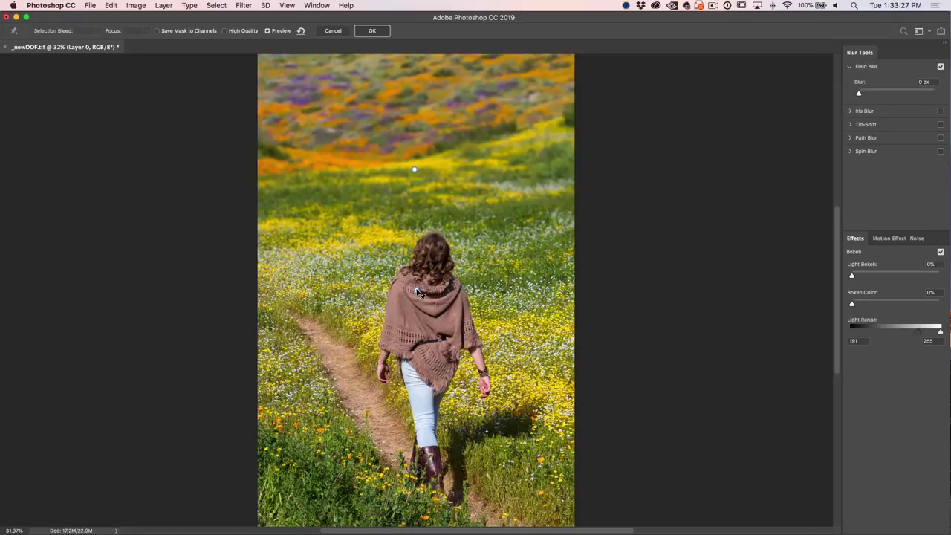
# - Place the 0 px pin at the woman's waist and the 15 px pin just below her head
pyautogui.moveTo(418, 292); pyautogui.dragTo(422, 403)
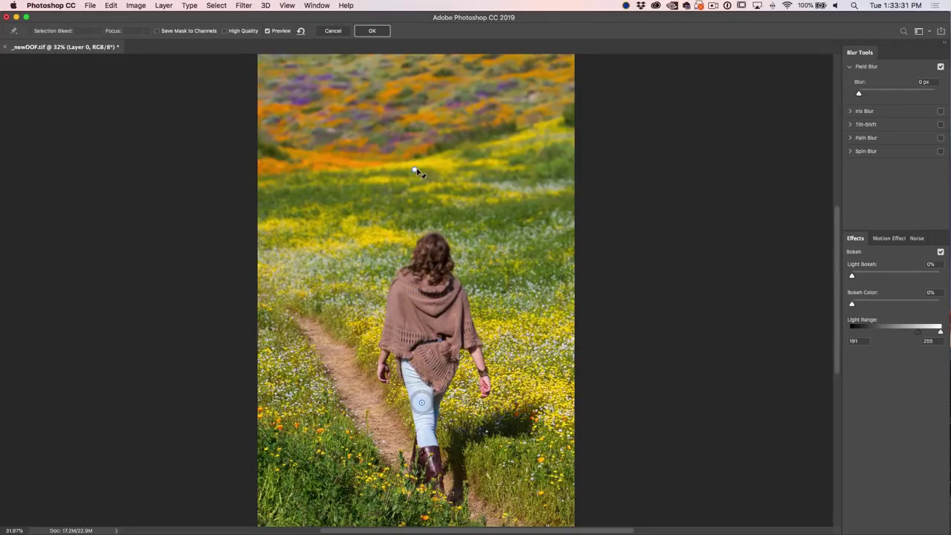
pyautogui.moveTo(414, 171); pyautogui.dragTo(385, 249)
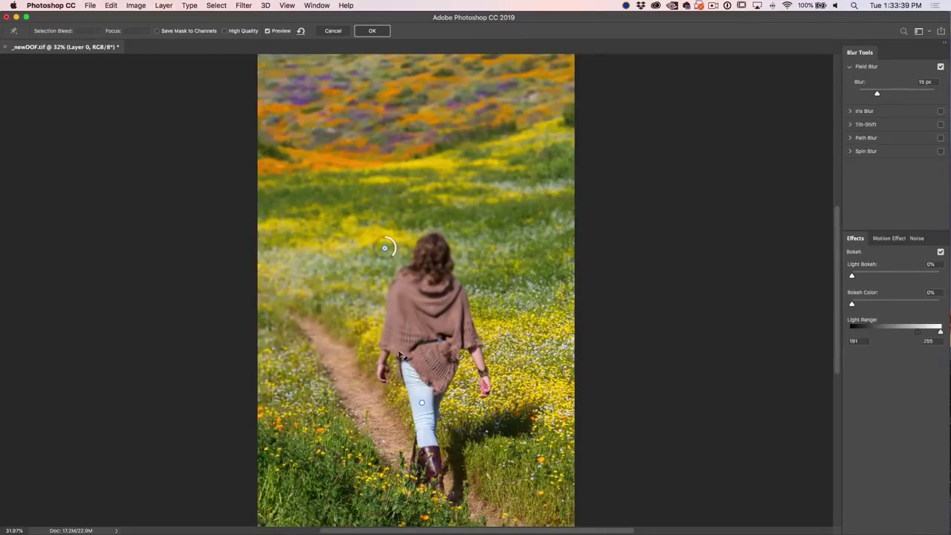
pyautogui.moveTo(424, 405); pyautogui.dragTo(429, 333)
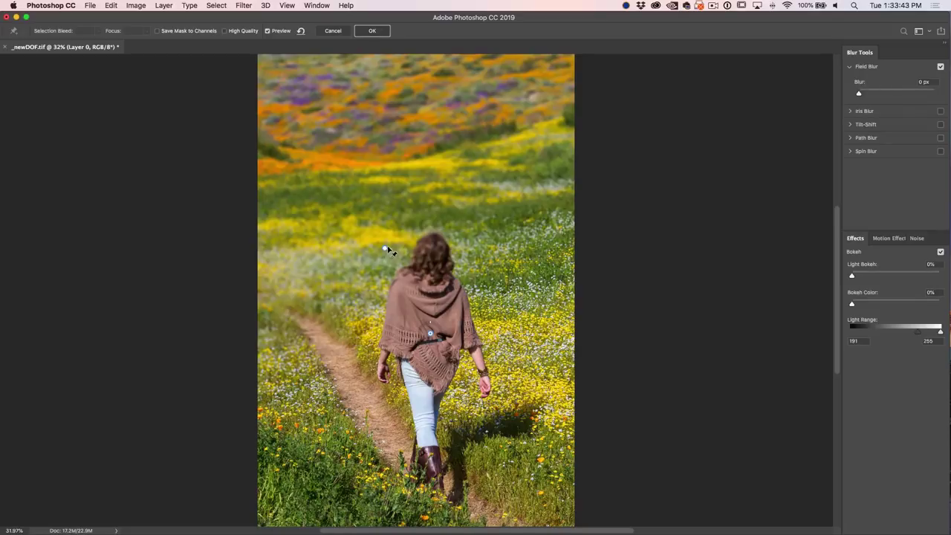
pyautogui.moveTo(388, 250); pyautogui.dragTo(429, 265)
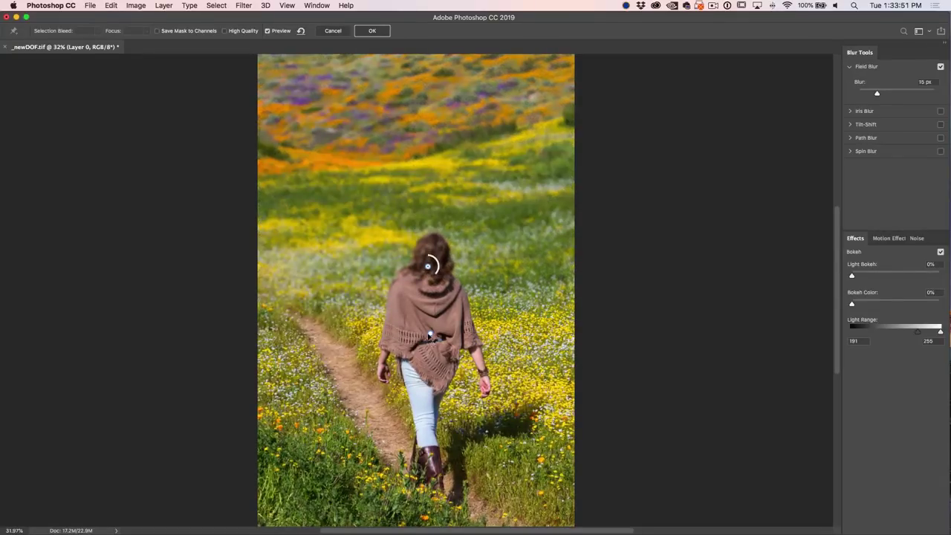
pyautogui.moveTo(431, 336); pyautogui.dragTo(434, 359)
pyautogui.moveTo(429, 265); pyautogui.dragTo(433, 282)
# - Commit the Field Blur, hide the smart filter, select the woman with Select Subject, then re-enable the blur
pyautogui.click(374, 31)
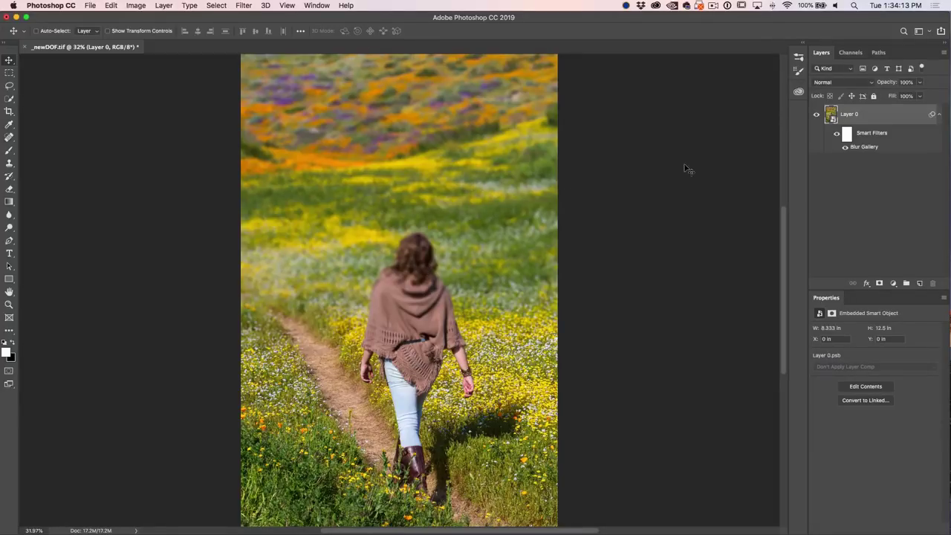
pyautogui.click(837, 135)
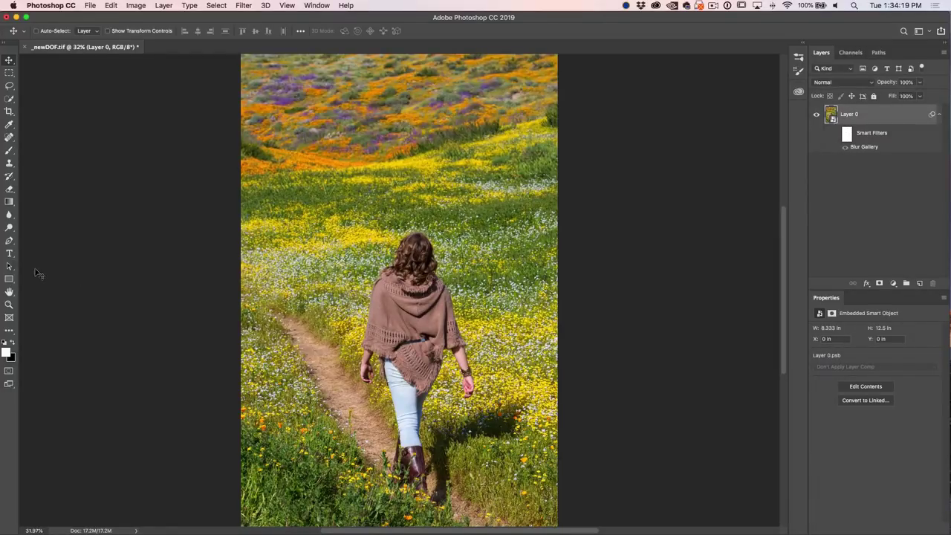
pyautogui.click(9, 99)
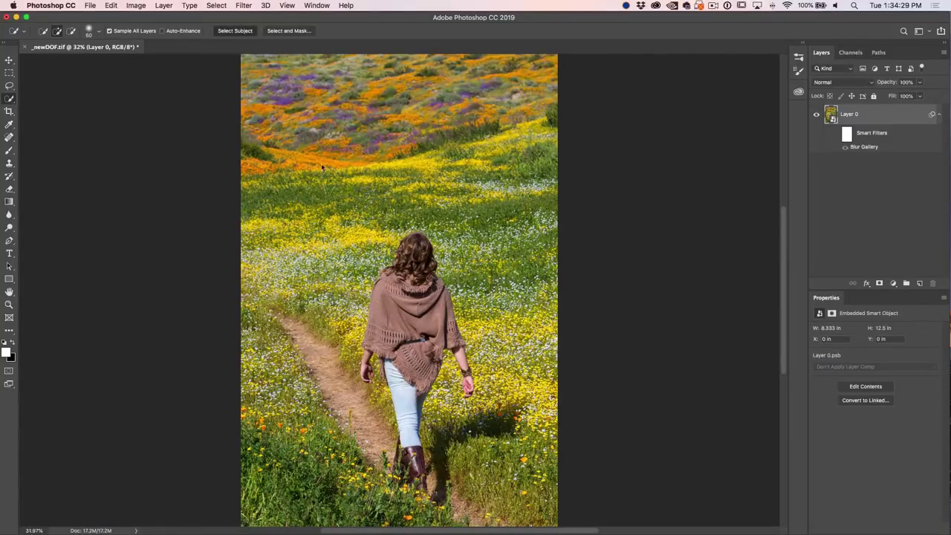
pyautogui.click(235, 30)
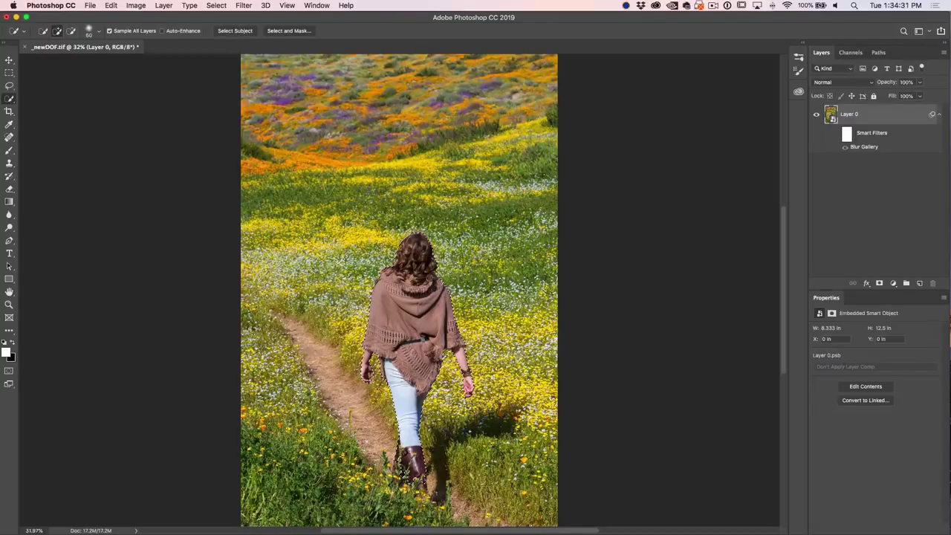
pyautogui.click(845, 147)
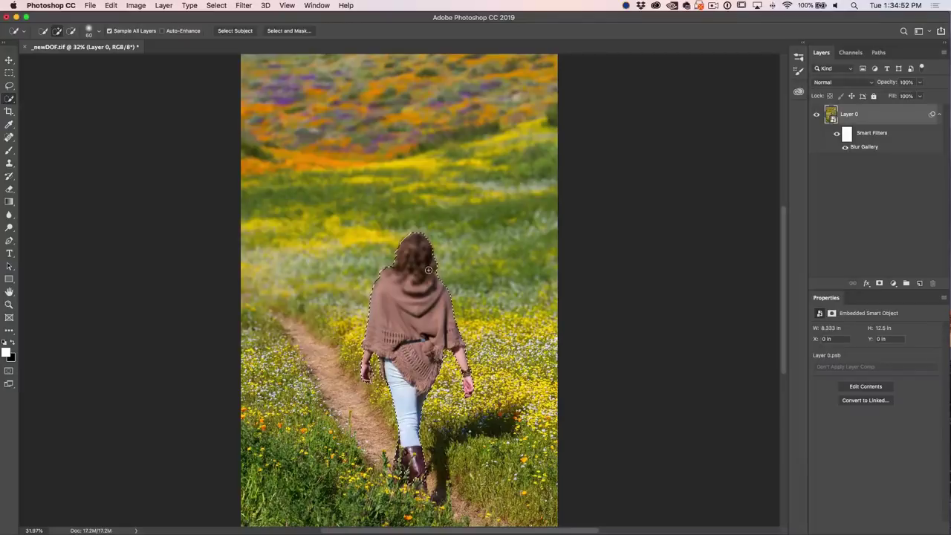
# - Fill the woman's selection with black in the Blur Gallery filter mask, then deselect
pyautogui.click(847, 136)
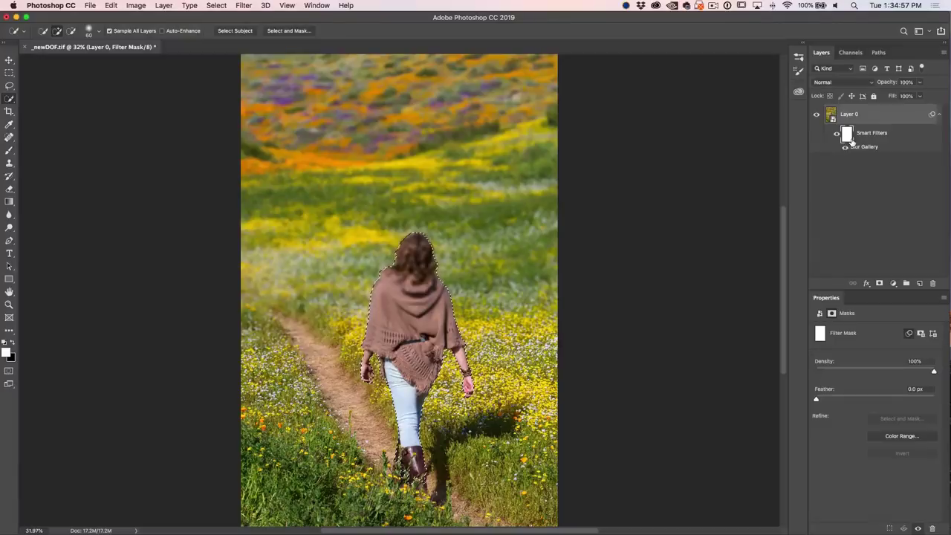
pyautogui.press('Delete')
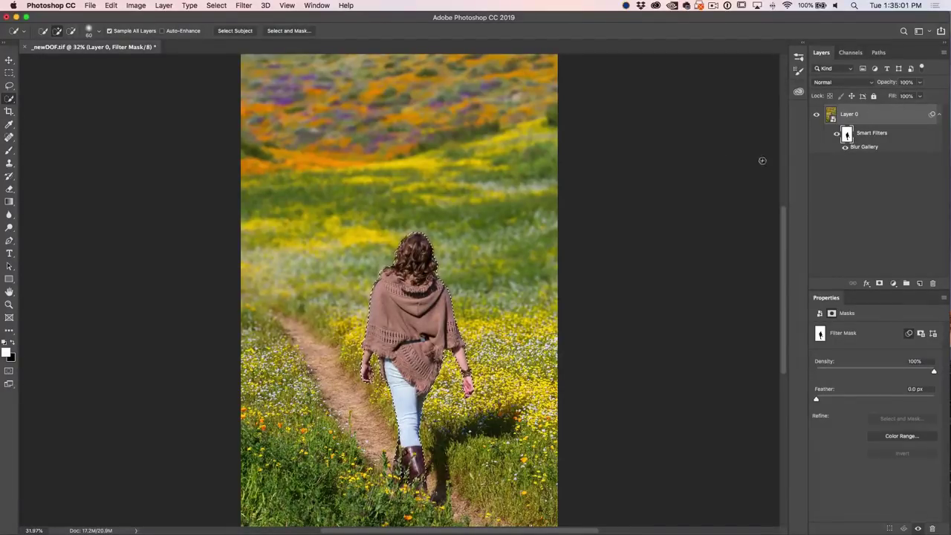
pyautogui.press('super+d')
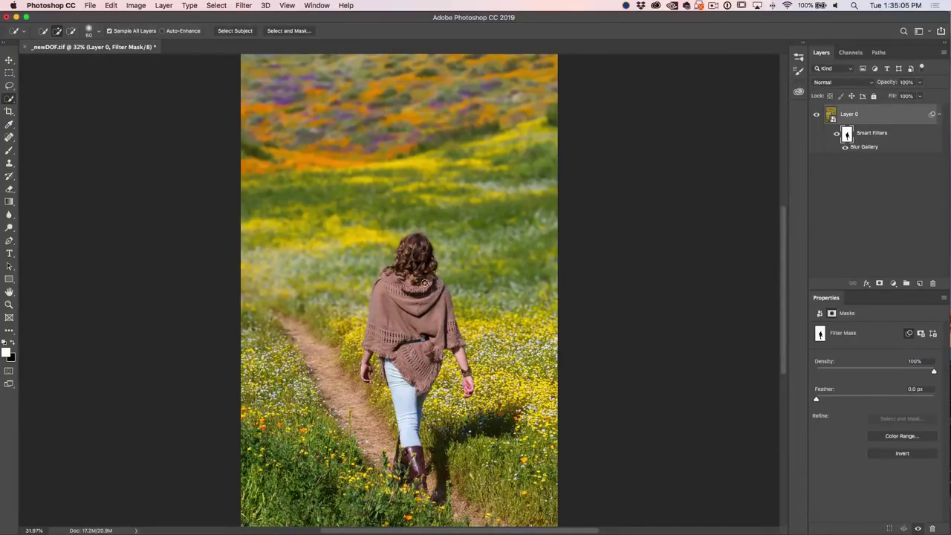
pyautogui.scroll(5, 421, 277)
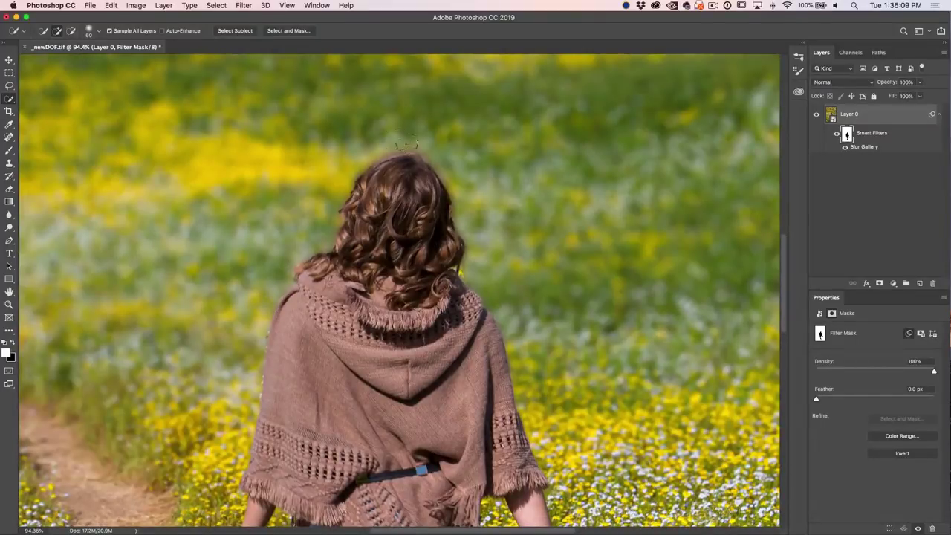
pyautogui.scroll(-5, 441, 191)
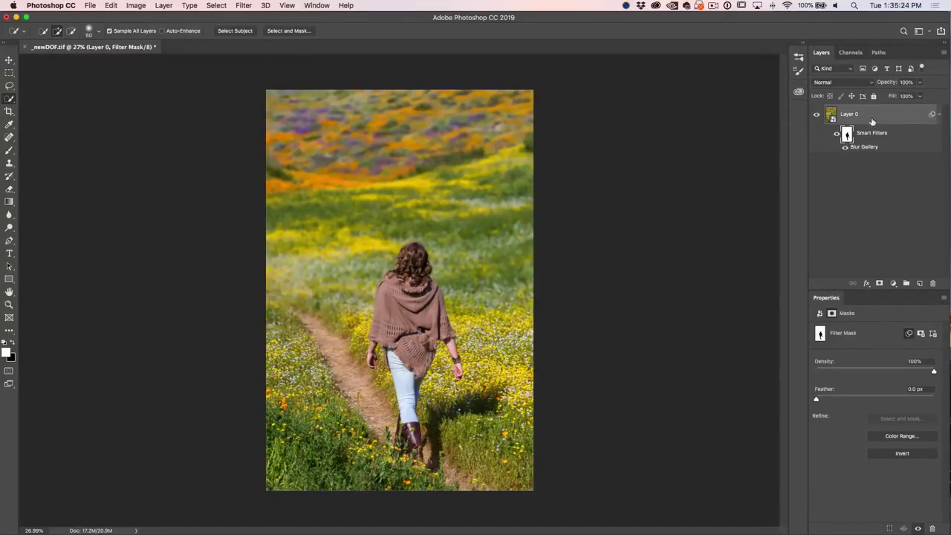
# - Load the filter mask as a selection, invert it to isolate the woman, and duplicate Layer 0 as Layer 0 copy
pyautogui.keyDown('super'); pyautogui.click(847, 135); pyautogui.keyUp('super')
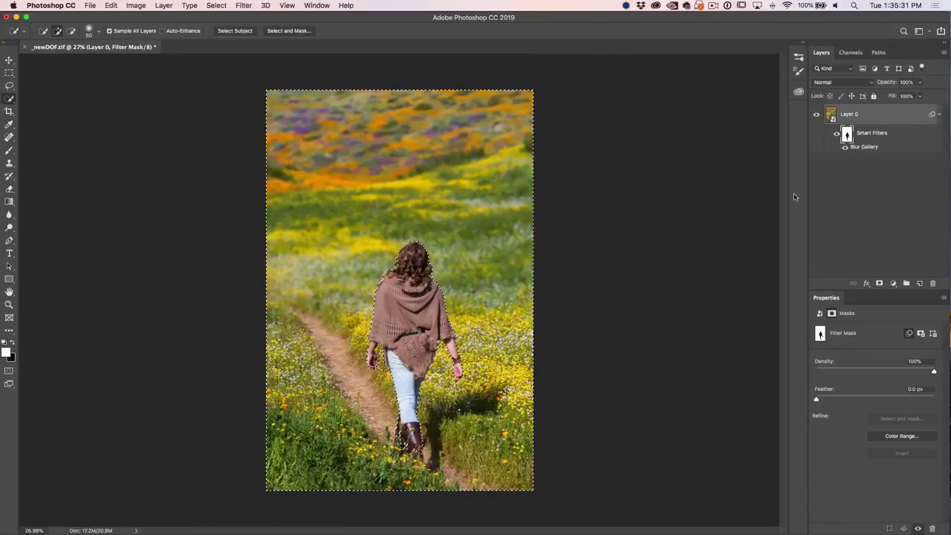
pyautogui.press('super+shift+i')
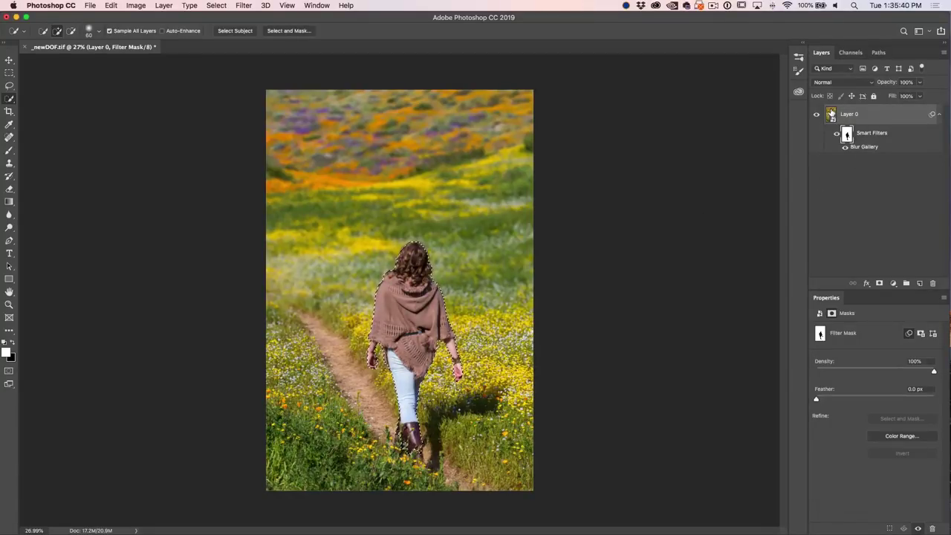
pyautogui.click(163, 5)
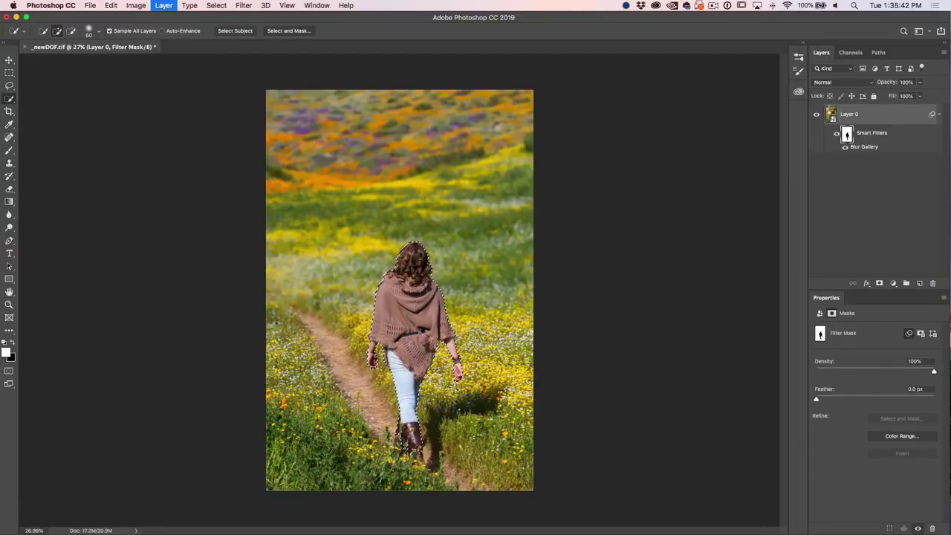
pyautogui.press('super+j')
pyautogui.click(817, 115)
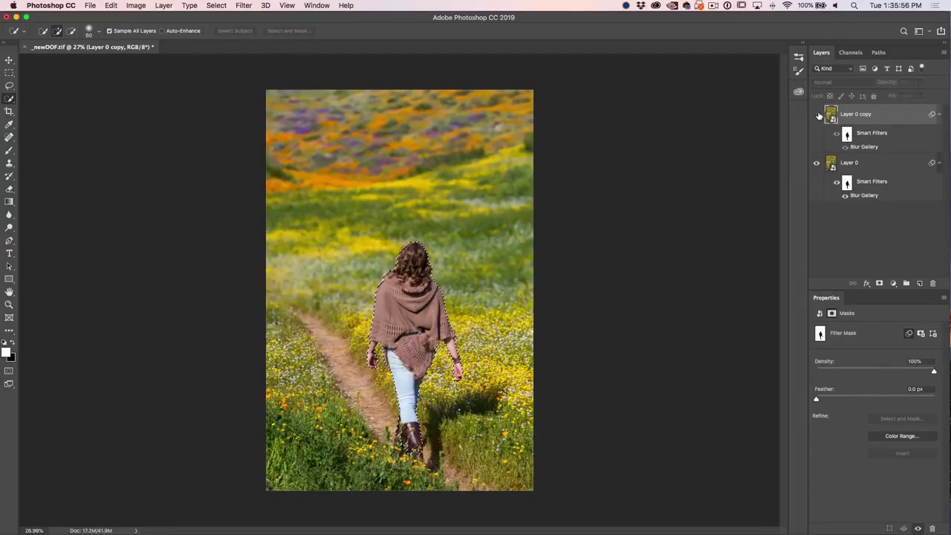
pyautogui.click(817, 115)
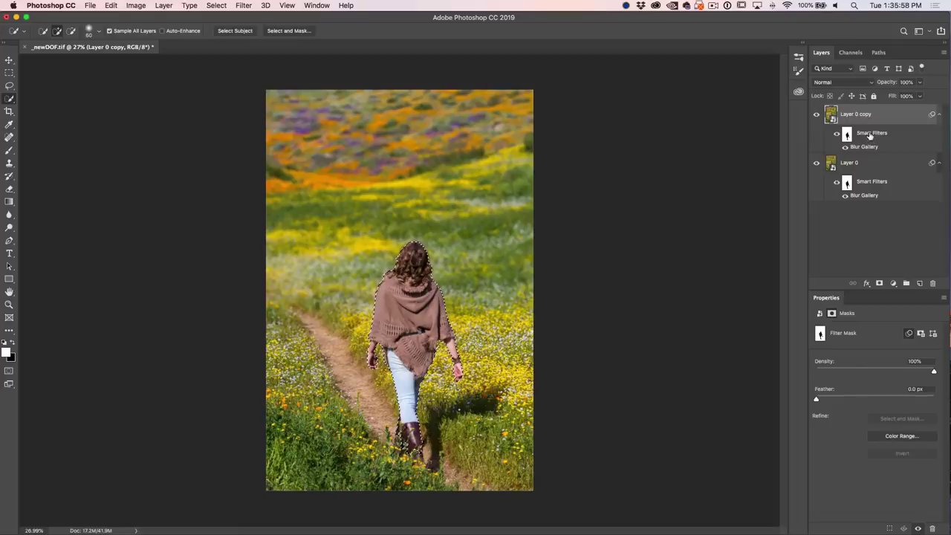
# - Rasterize Layer 0 copy and copy the selected woman onto a new Layer 1
pyautogui.rightClick(860, 116)
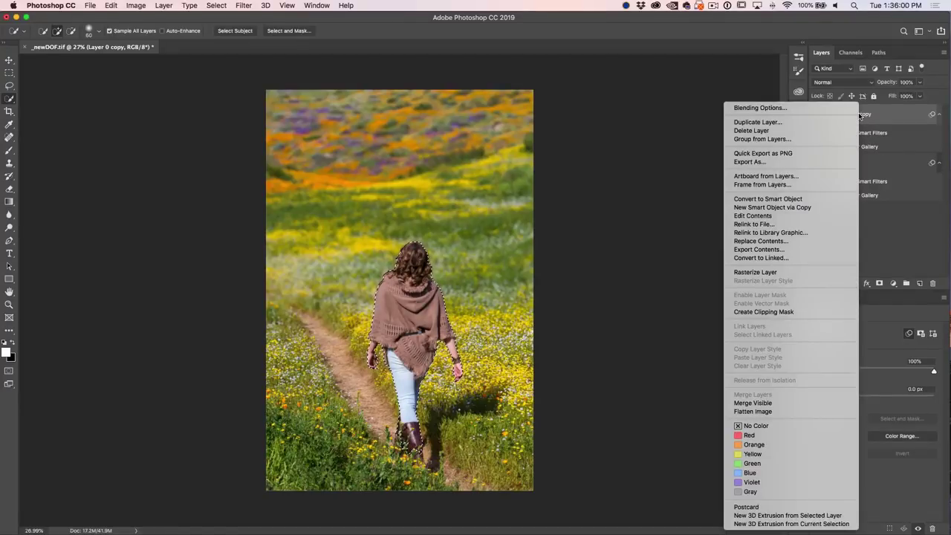
pyautogui.click(773, 272)
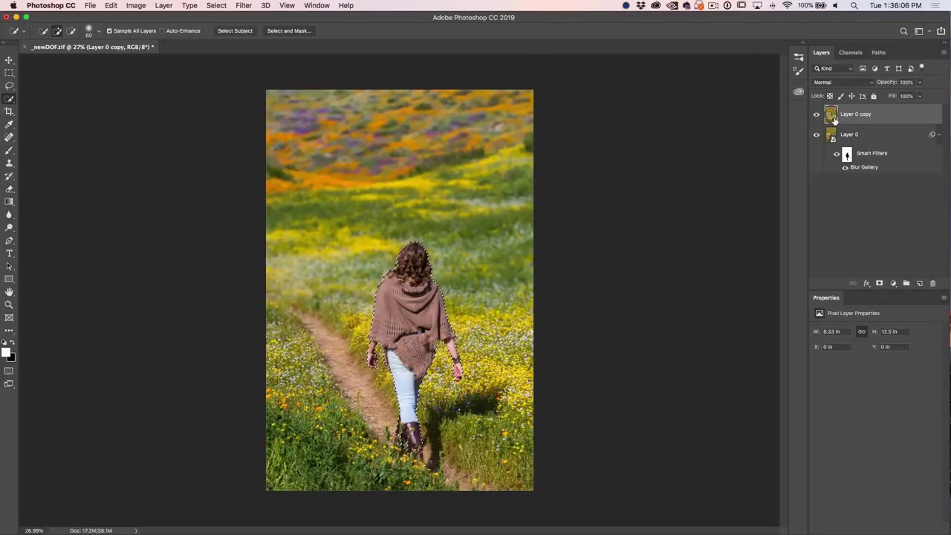
pyautogui.press('super+j')
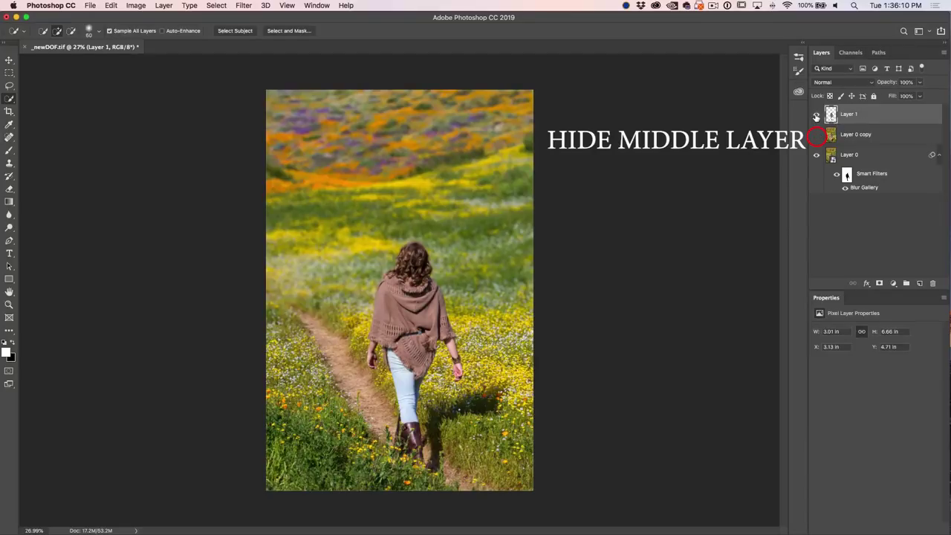
# - Toggle Layer 0's visibility to check the cut-out, then open Layer 0's smart-object contents
pyautogui.click(816, 154)
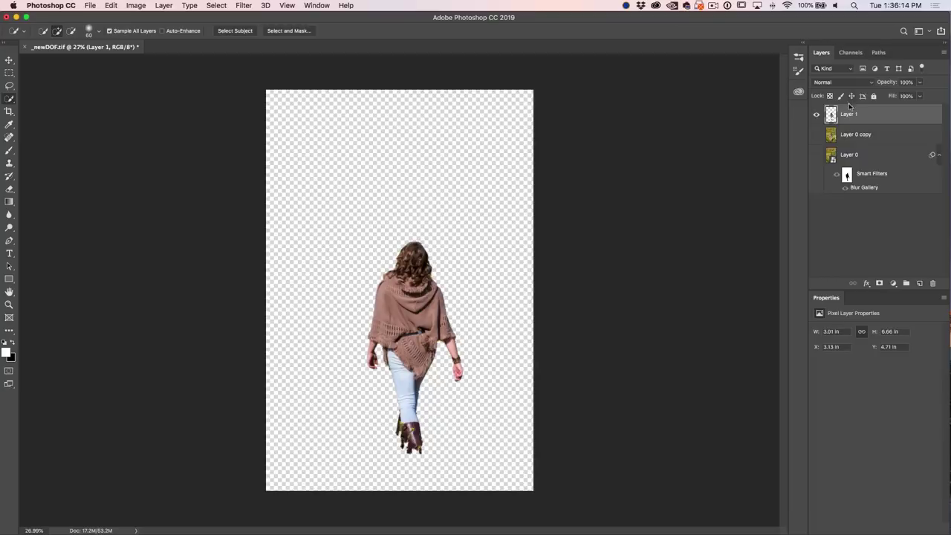
pyautogui.click(817, 154)
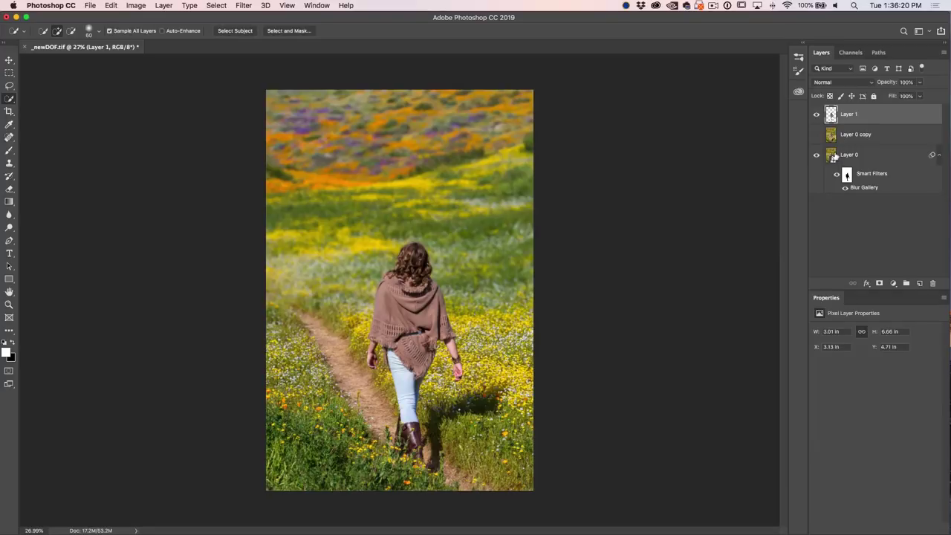
pyautogui.click(834, 156)
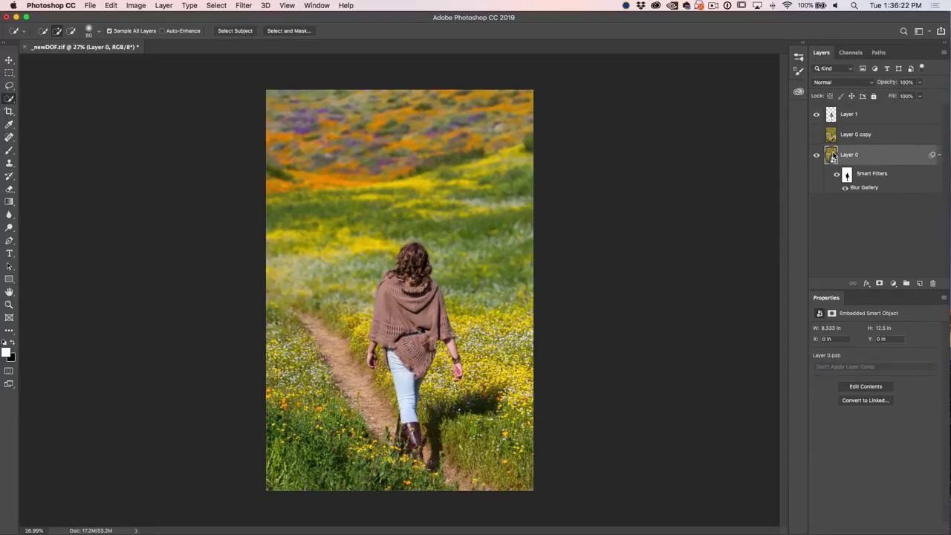
pyautogui.doubleClick(831, 156)
# - Open Layer 0.psb, expand the selection by 2 pixels, and bring up the Fill dialog
pyautogui.click(561, 202)
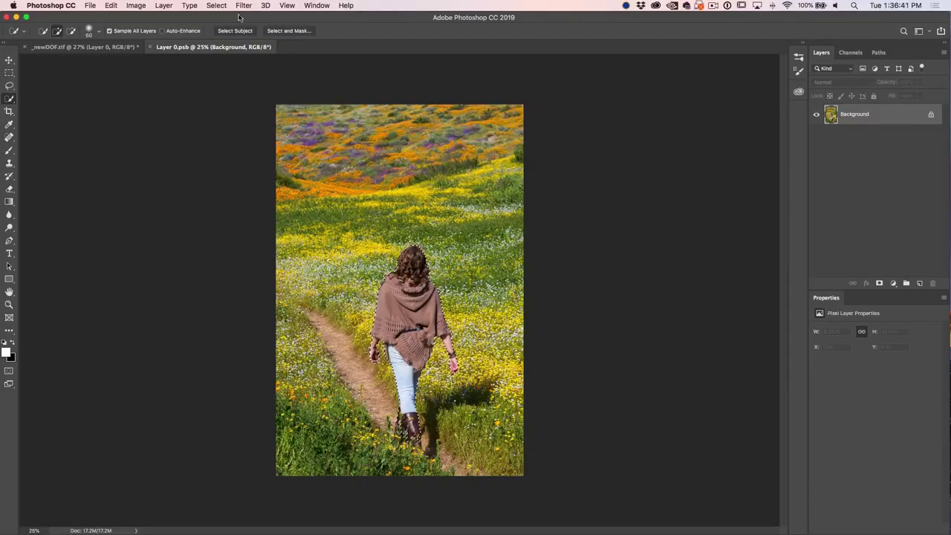
pyautogui.click(218, 5)
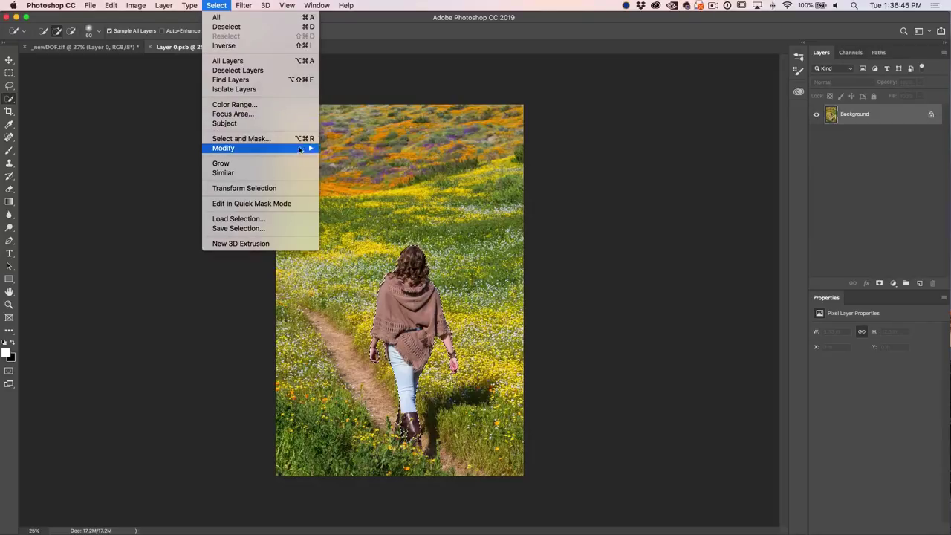
pyautogui.moveTo(301, 147)
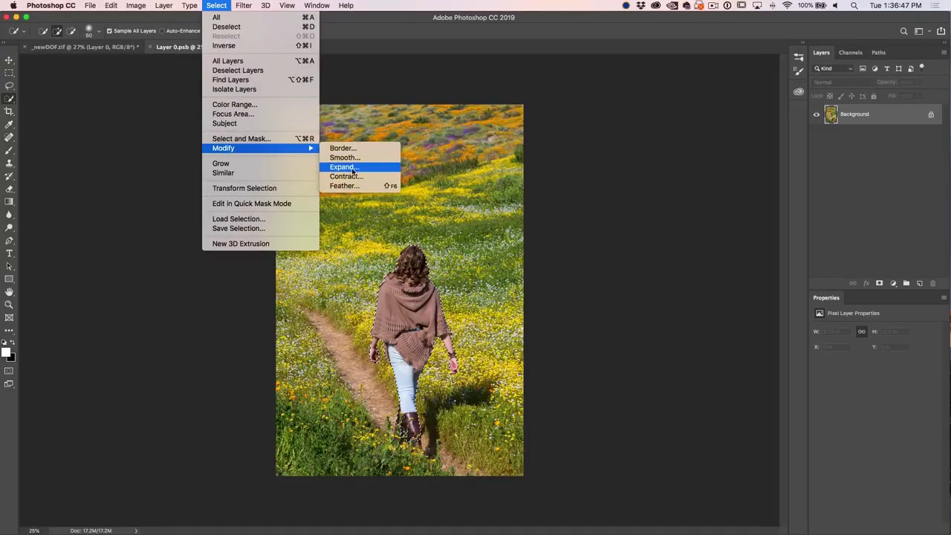
pyautogui.click(348, 166)
pyautogui.write('2')
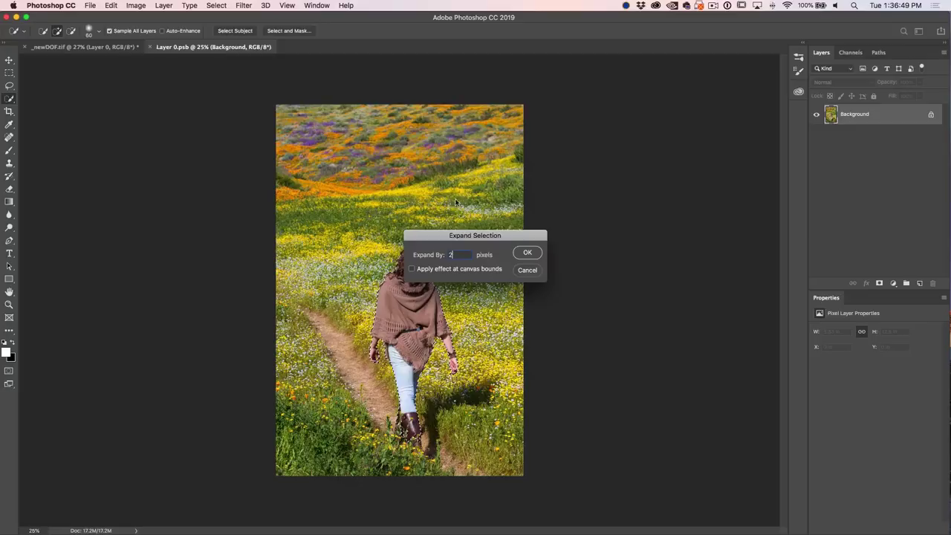
pyautogui.click(527, 253)
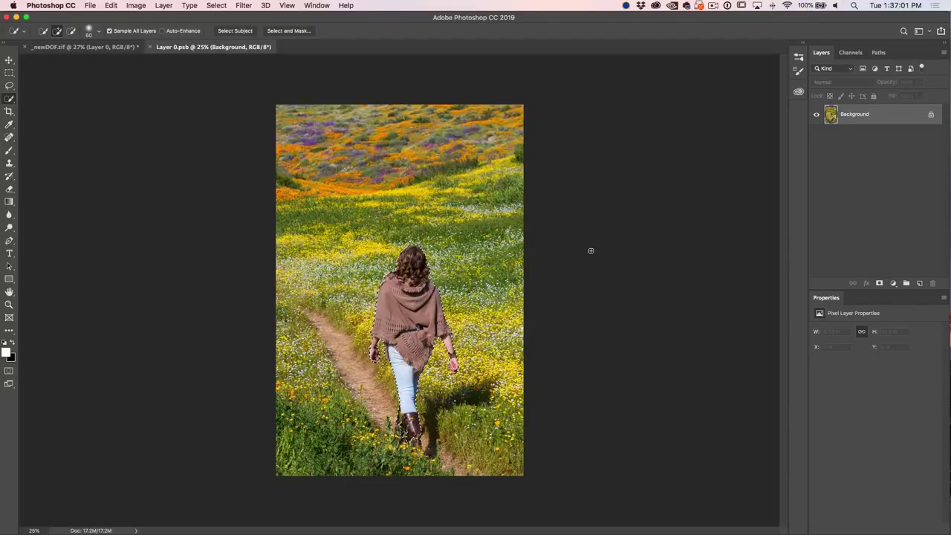
pyautogui.hotkey('shift', 'BackSpace')
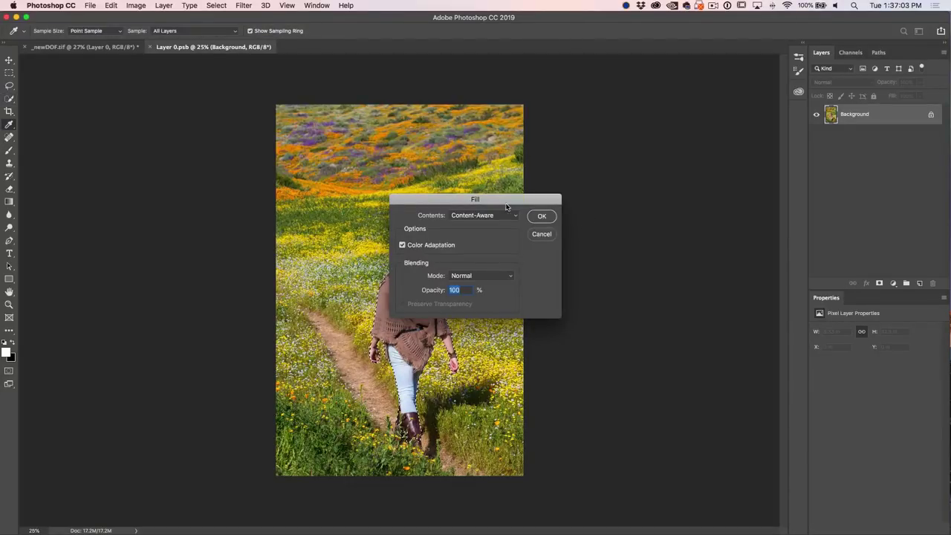
# - Content-Aware fill over the woman, then close Layer 0.psb and save it into _newDOF.tif
pyautogui.click(547, 216)
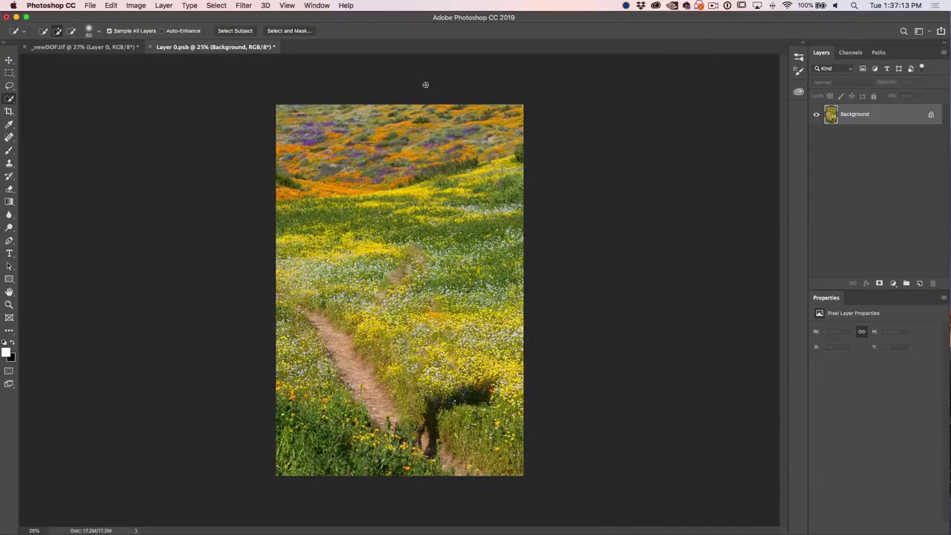
pyautogui.click(150, 47)
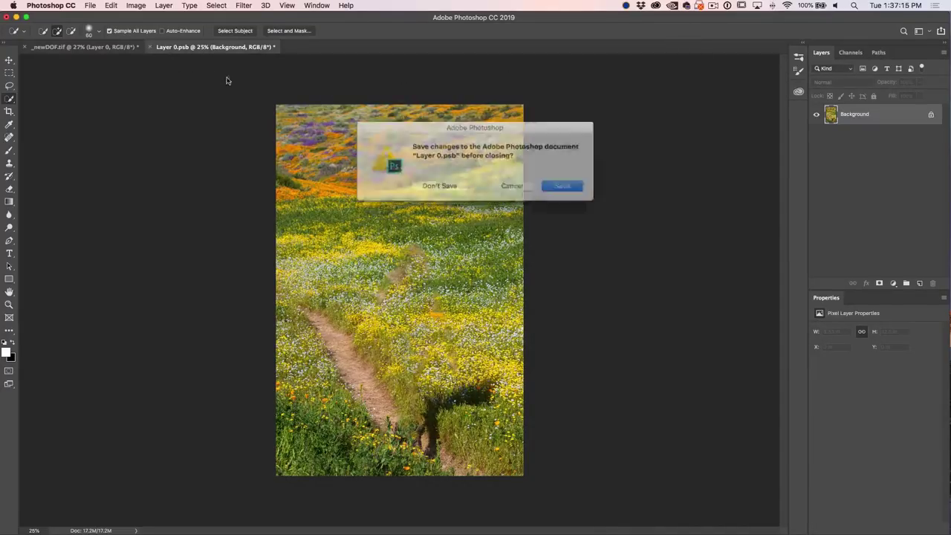
pyautogui.click(556, 184)
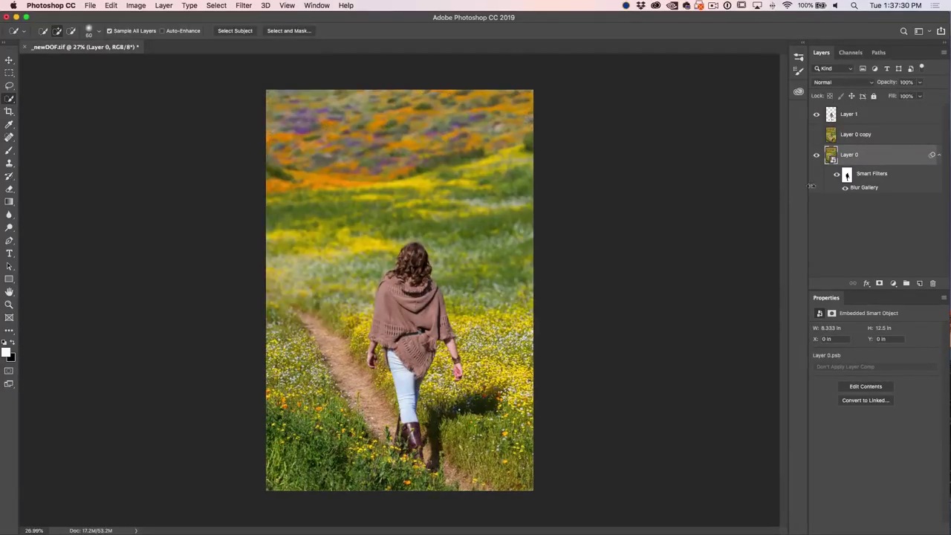
# - Hide Layer 1 to reveal the flower-filled blurred field where the woman stood
pyautogui.click(817, 113)
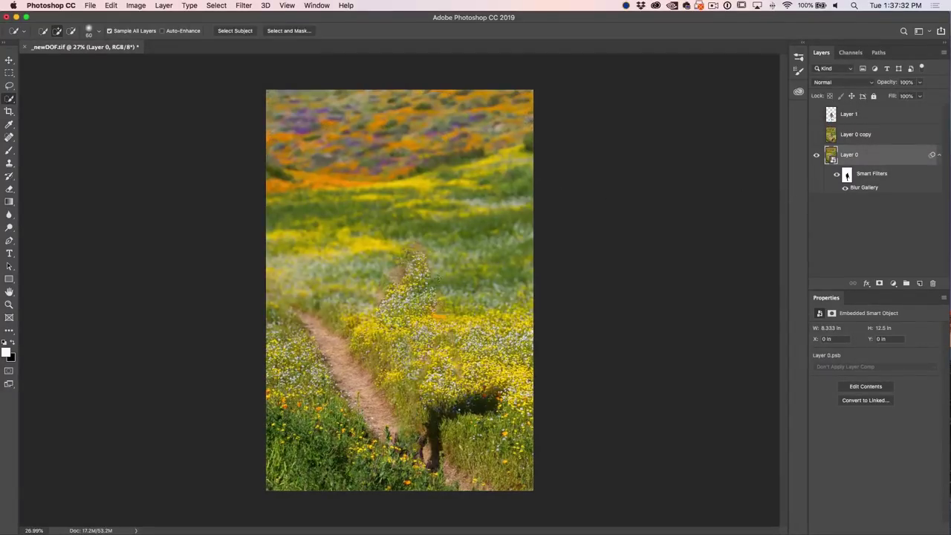